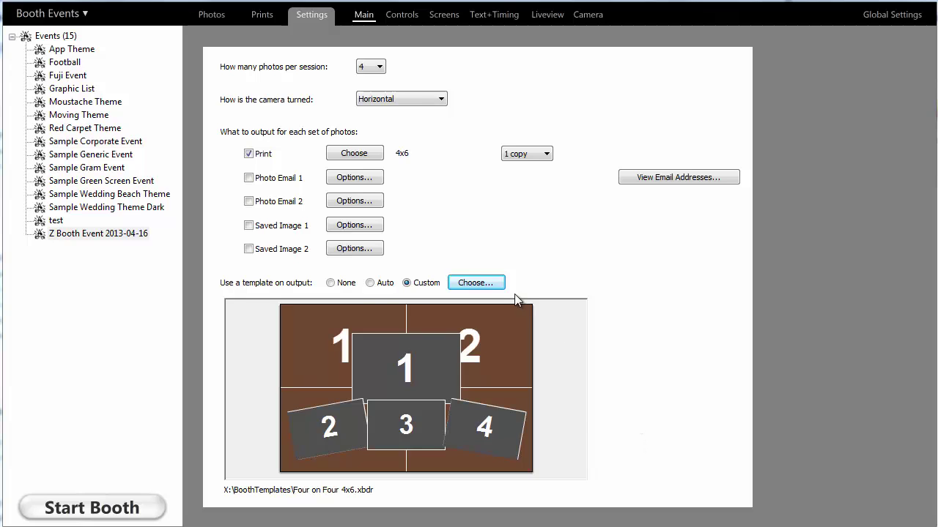
Step: From the Z Booth Event 2013-04-16 settings, create a new blank 4x6 vertical template
click(137, 242)
click(478, 282)
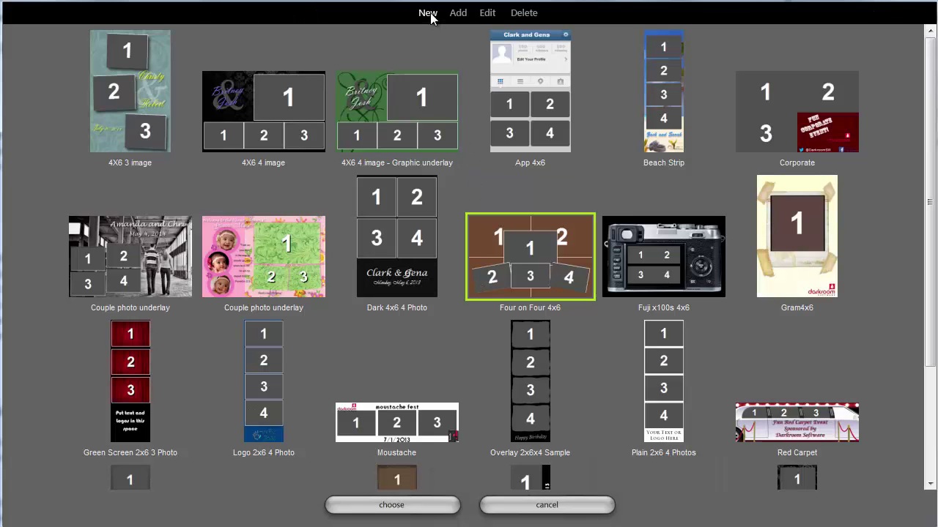
click(429, 14)
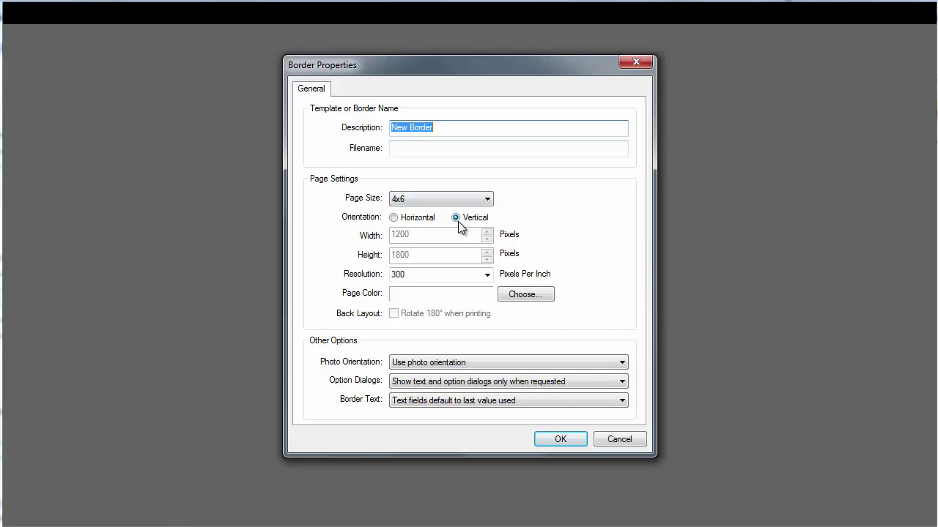
click(561, 439)
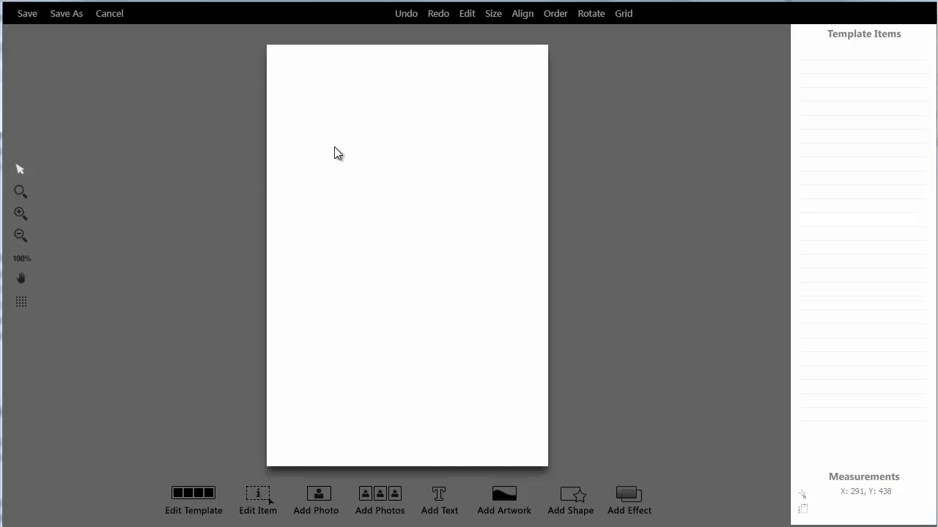
Step: Add Background New.jpg from the elegant fabric folder as the template's artwork
click(504, 499)
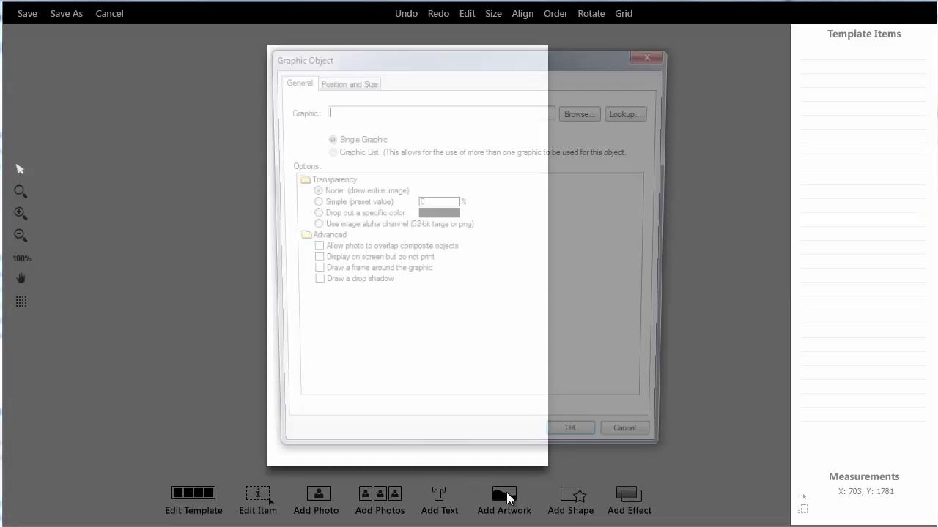
click(584, 112)
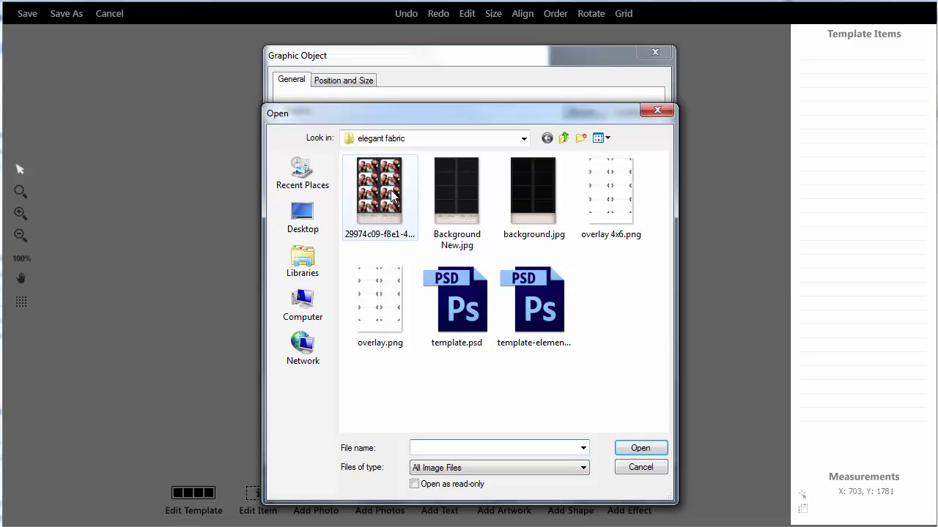
click(452, 193)
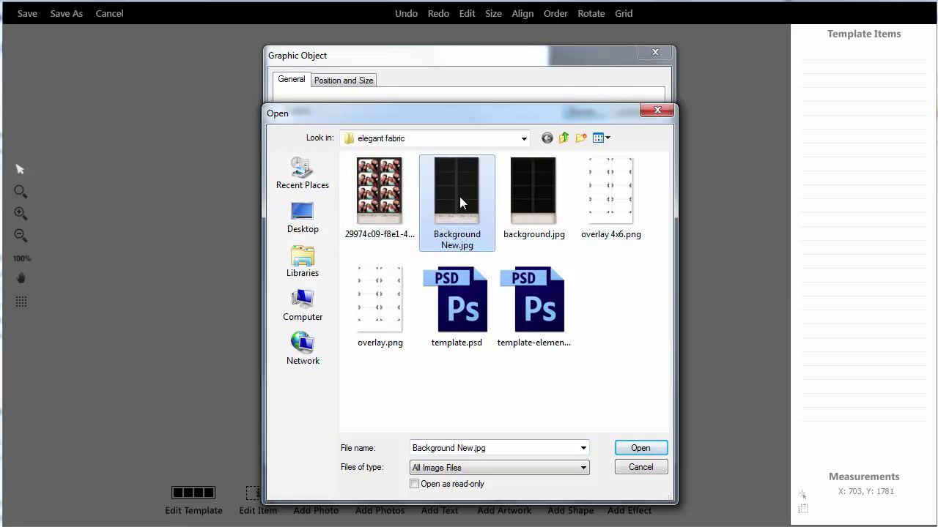
click(644, 453)
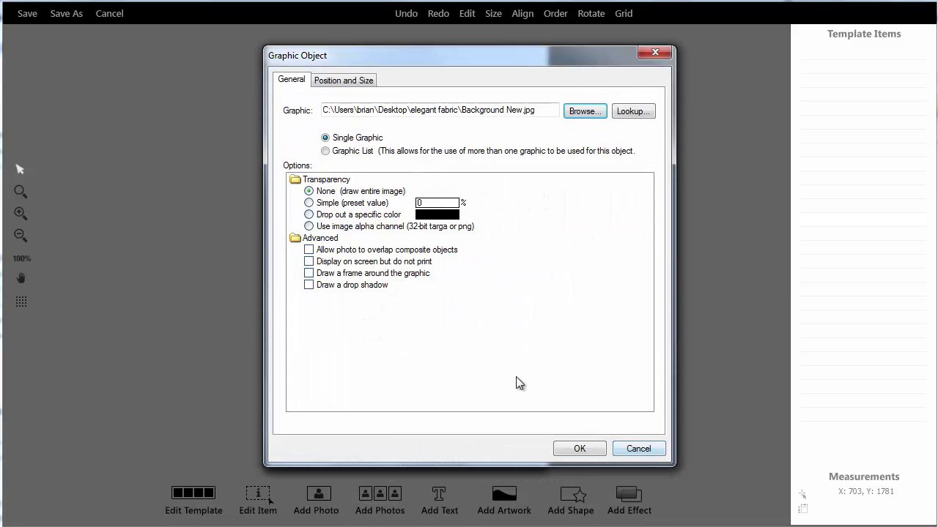
click(580, 449)
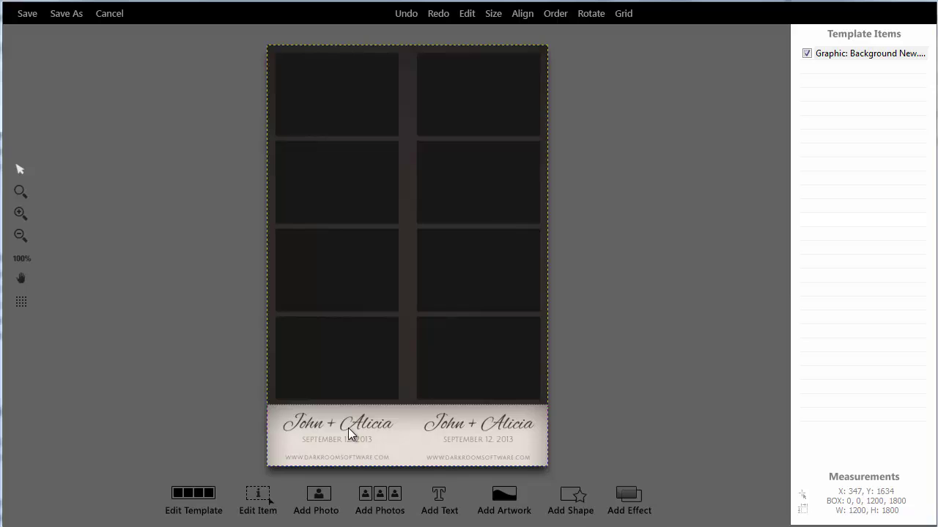
click(440, 498)
text(John + Alicia)
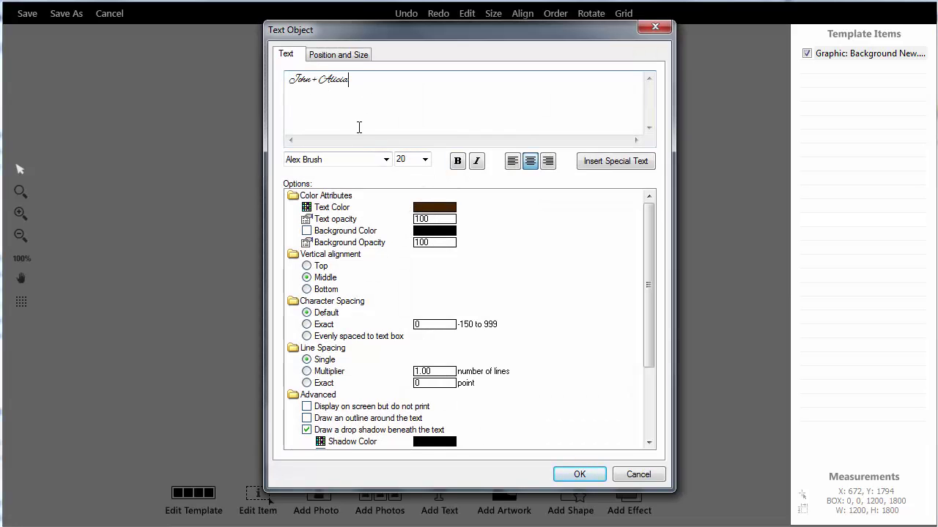
click(579, 474)
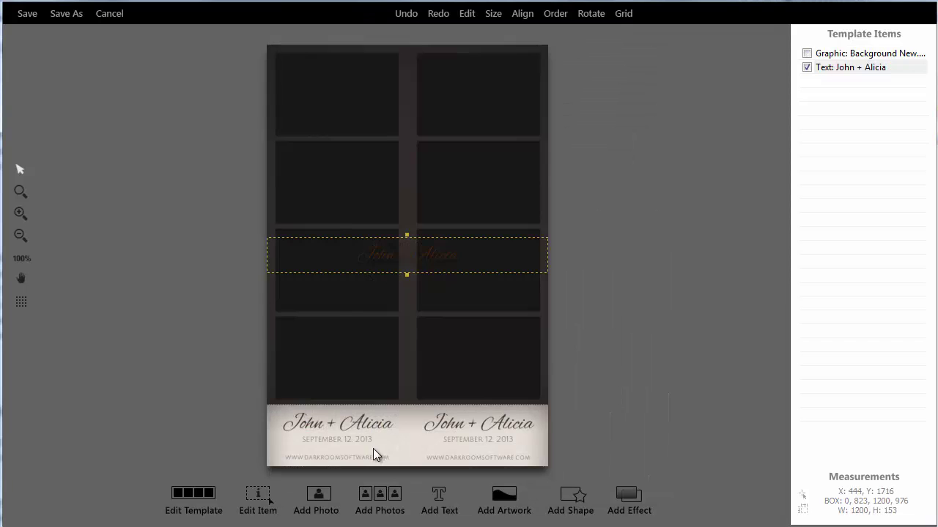
drag(432, 267, 361, 436)
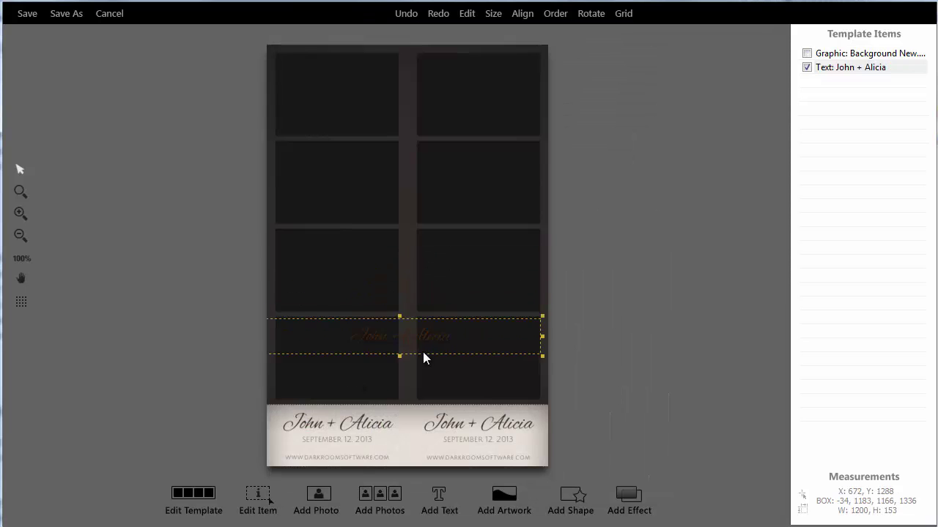
double_click(360, 429)
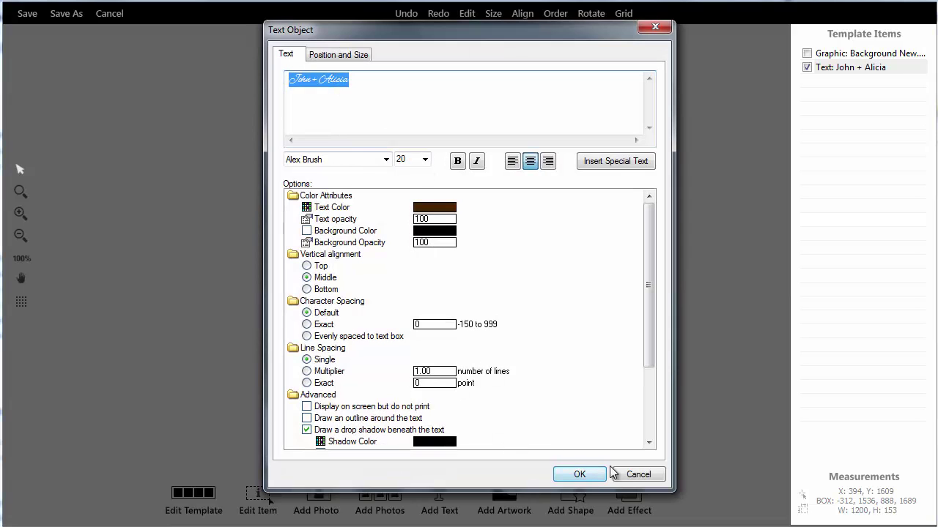
click(654, 475)
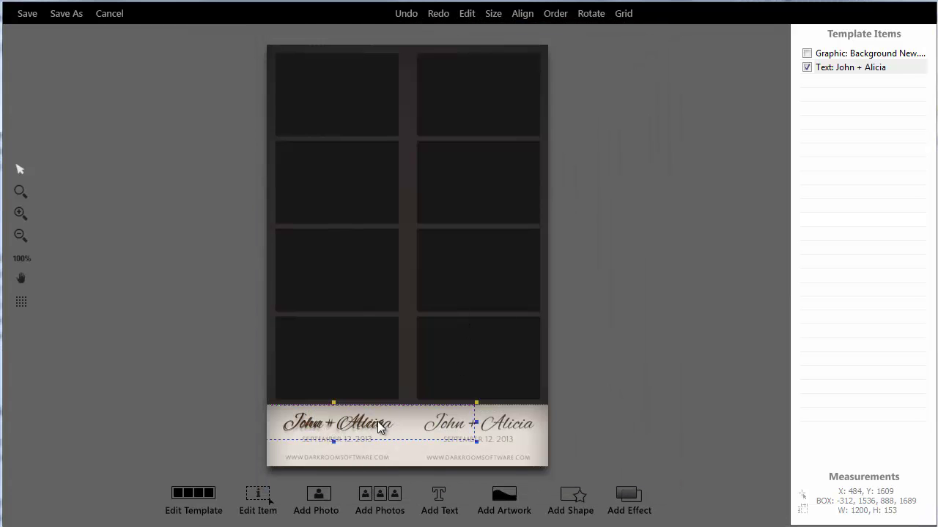
drag(358, 427, 376, 432)
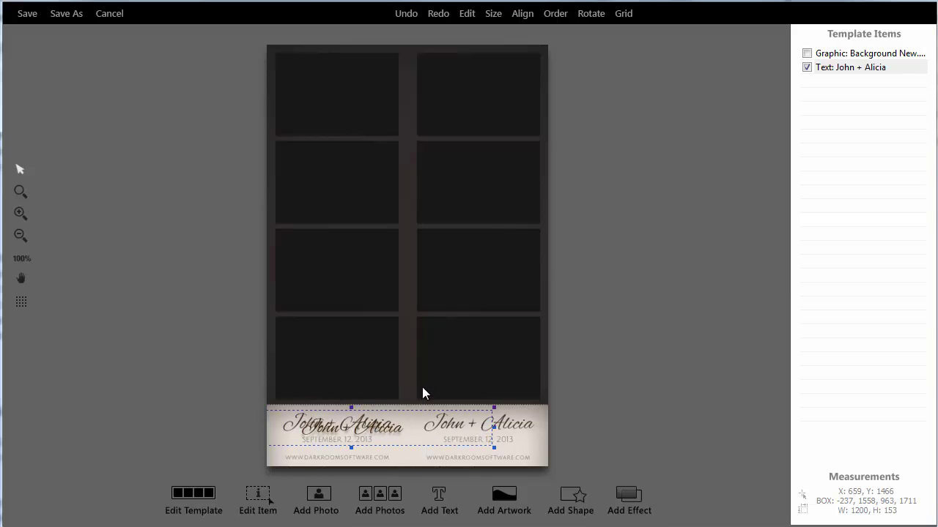
key(Delete)
click(447, 348)
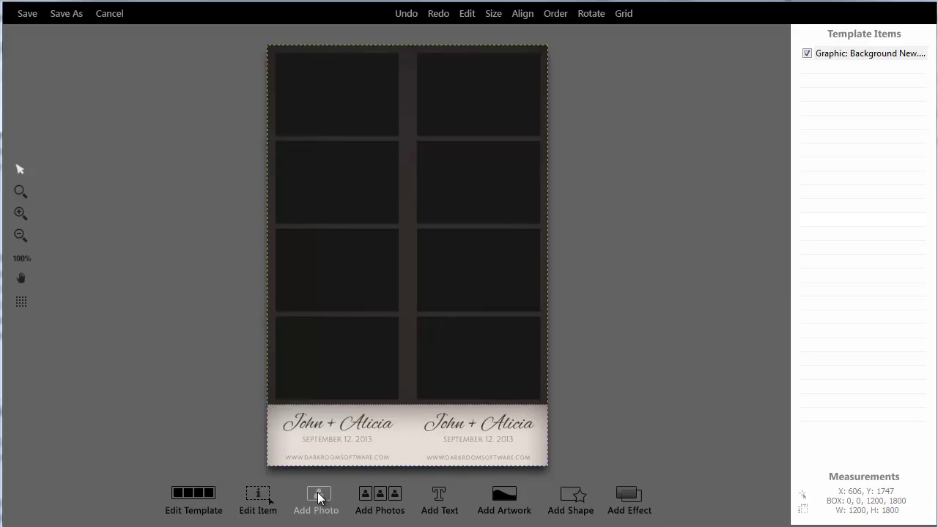
Step: Add a 4-row by 1-column photo composite with Tight spacing to the template
click(318, 498)
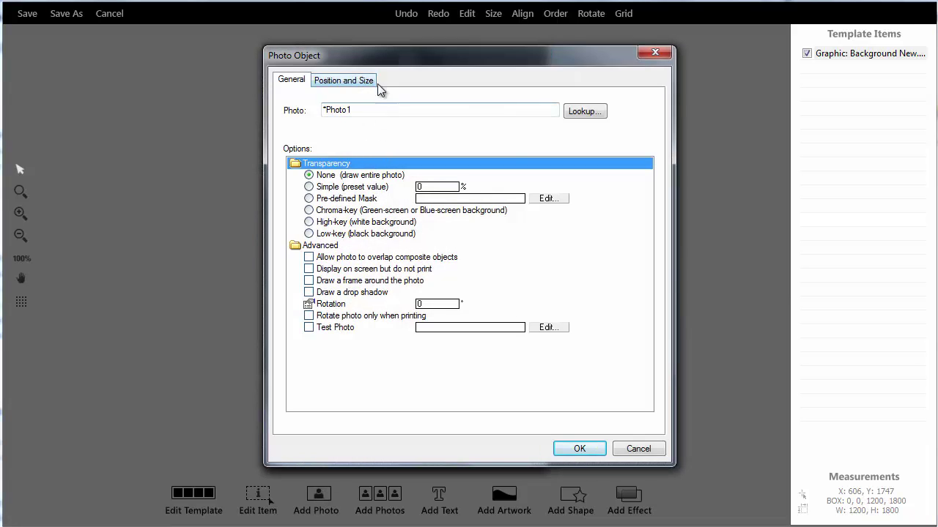
click(346, 82)
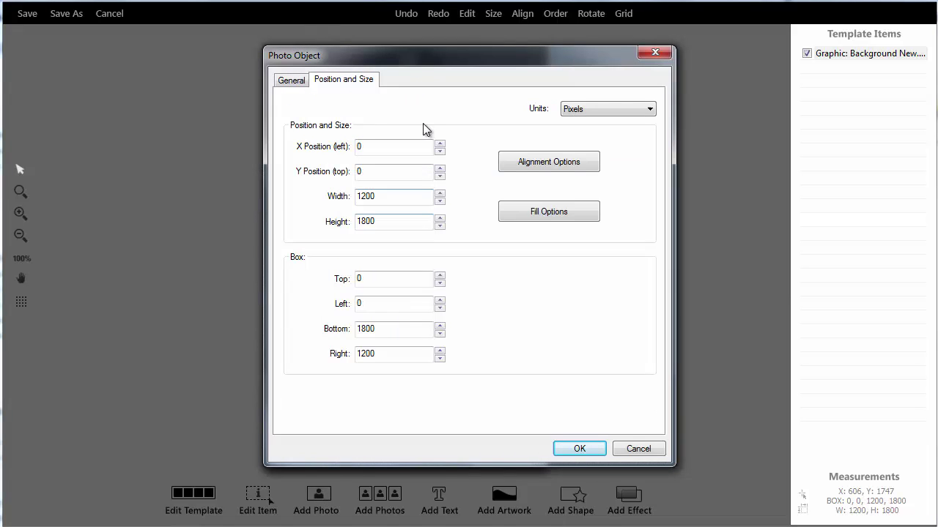
click(638, 449)
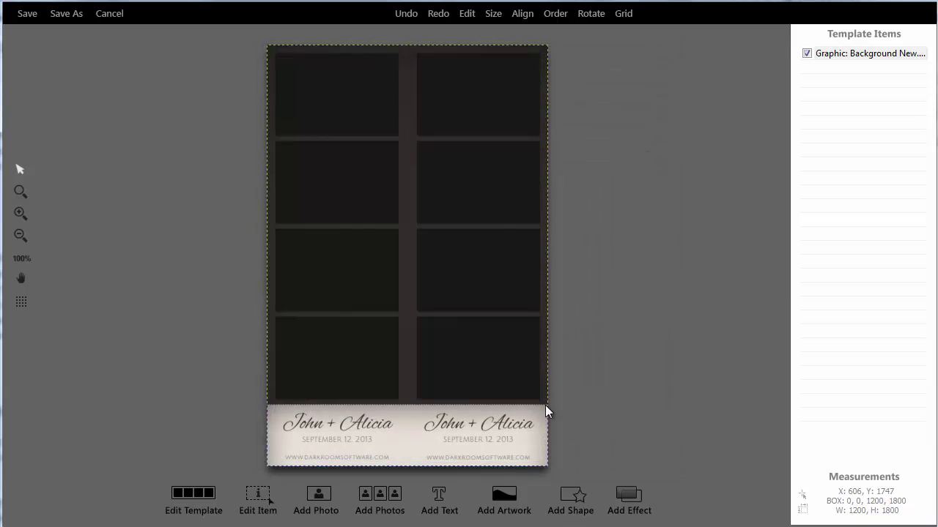
click(389, 498)
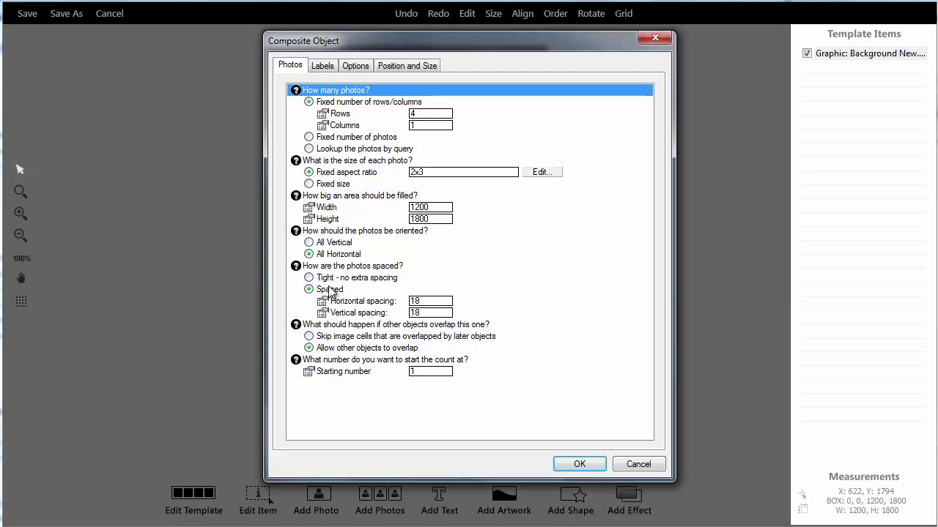
click(309, 278)
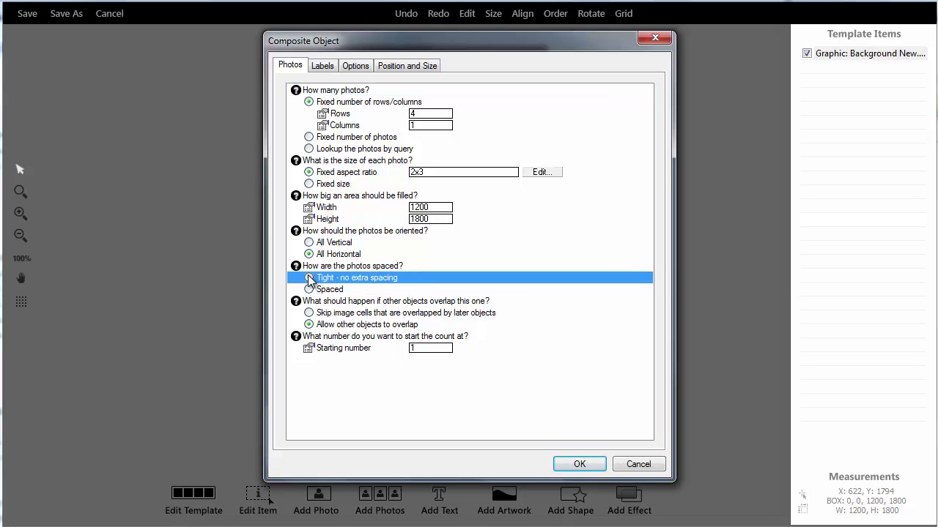
click(586, 464)
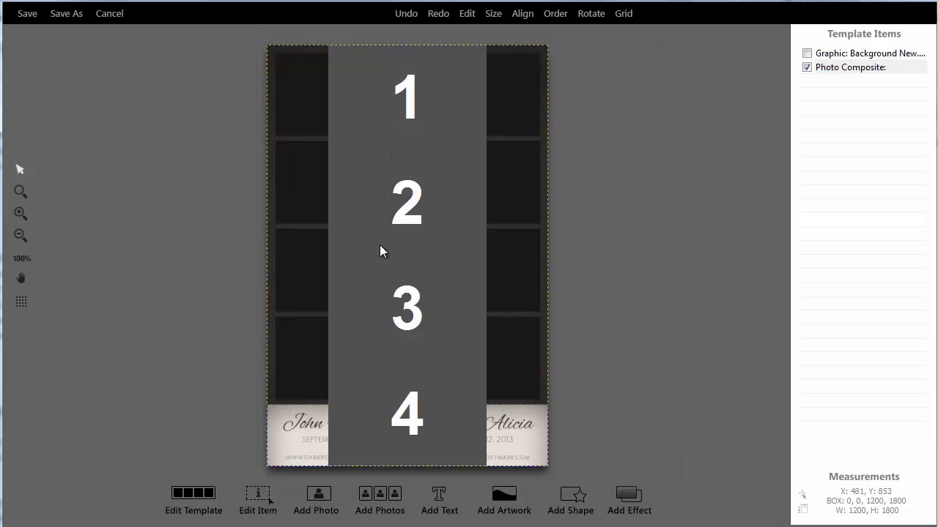
Step: Resize and position the composite over the left column of frames, ending above the caption
drag(364, 233, 398, 253)
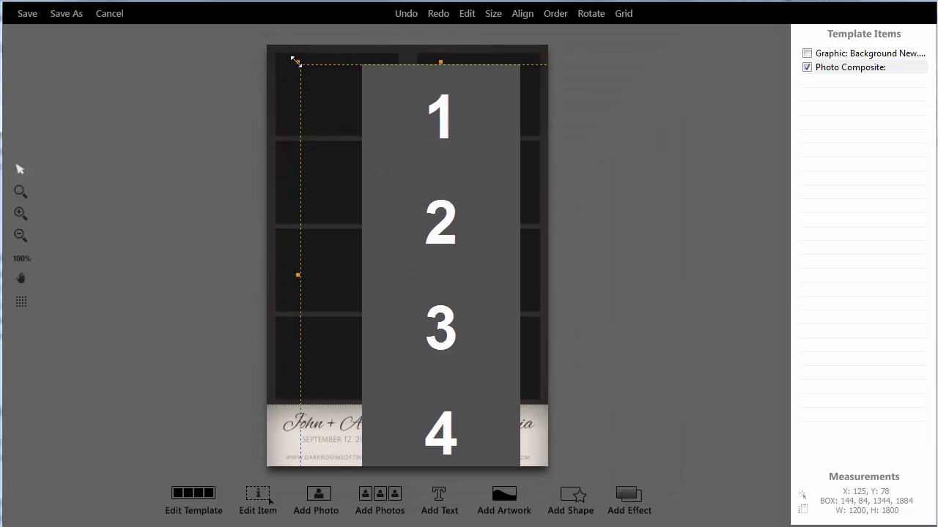
drag(298, 62, 427, 151)
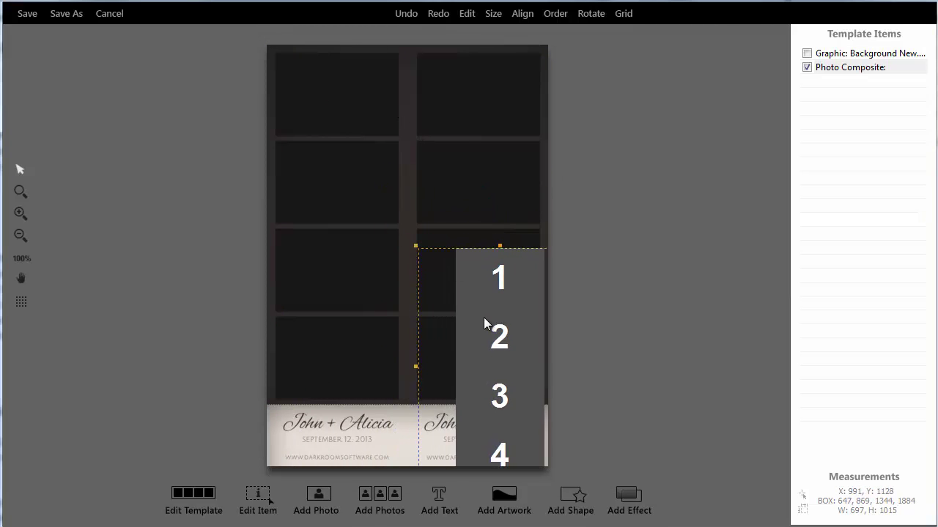
drag(417, 365, 468, 364)
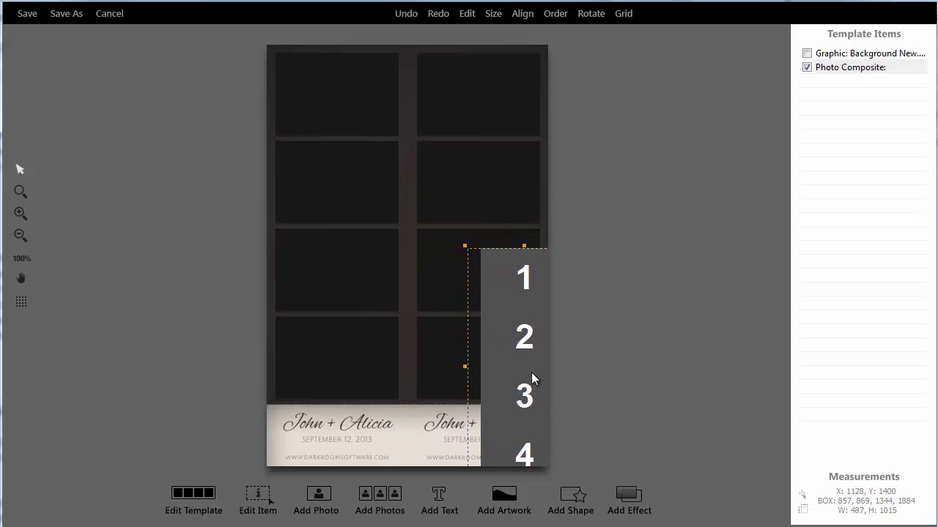
drag(531, 372, 330, 176)
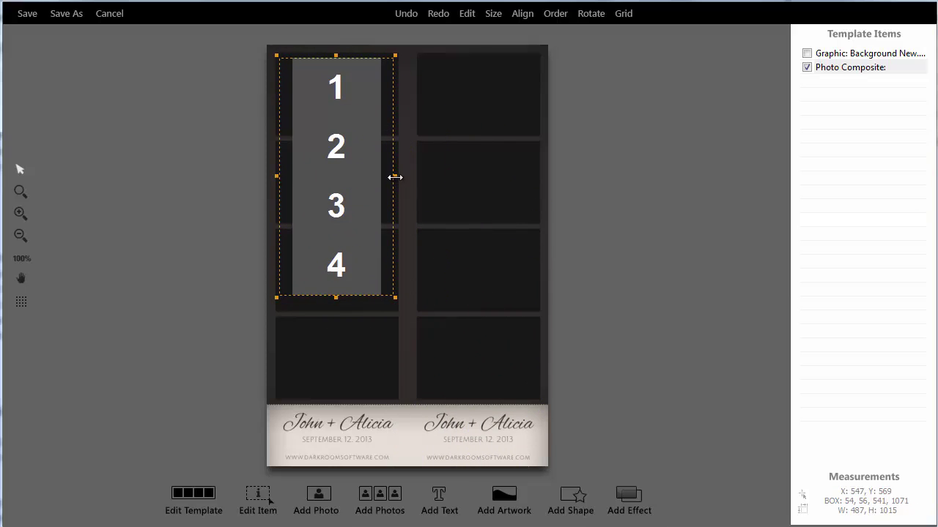
drag(395, 177, 370, 177)
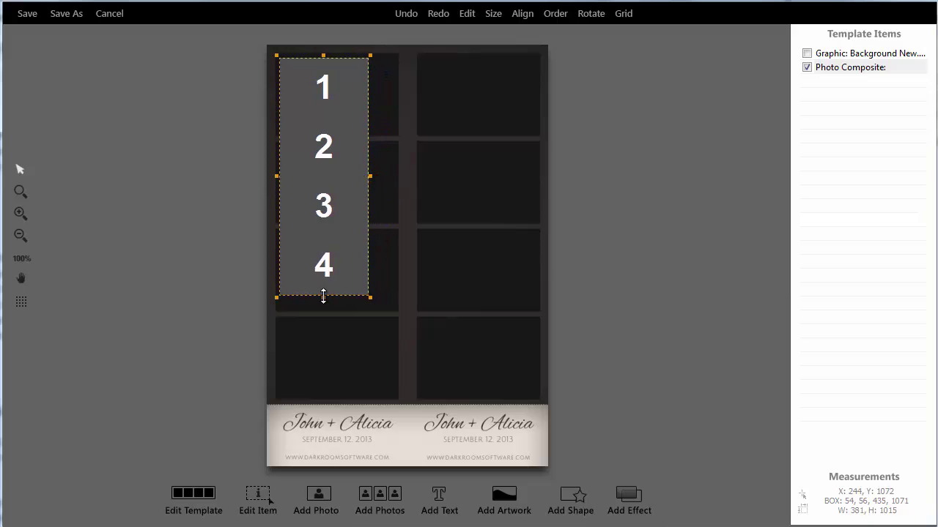
drag(323, 296, 323, 431)
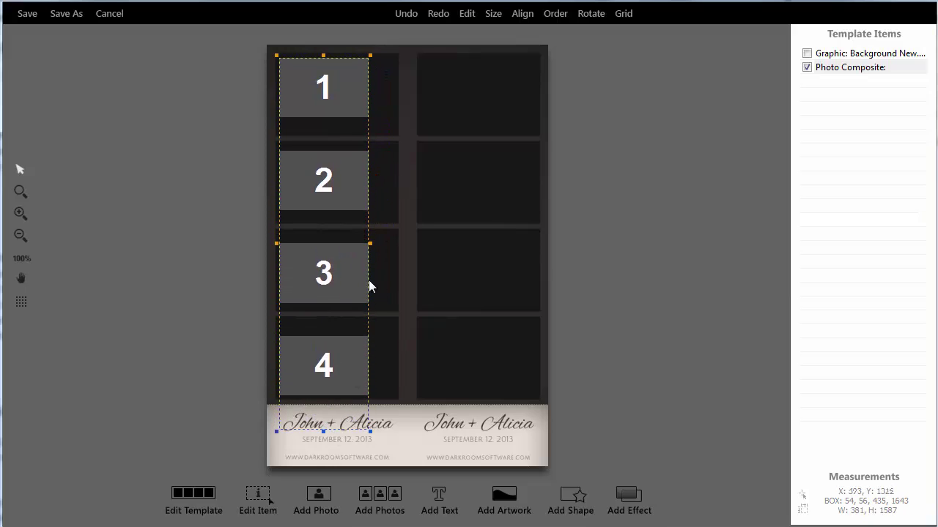
drag(370, 243, 403, 245)
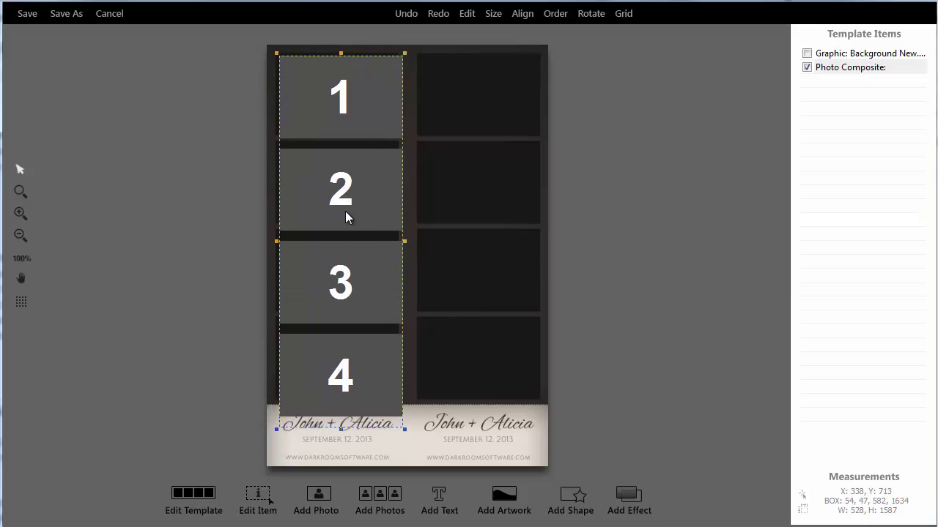
drag(345, 211, 342, 209)
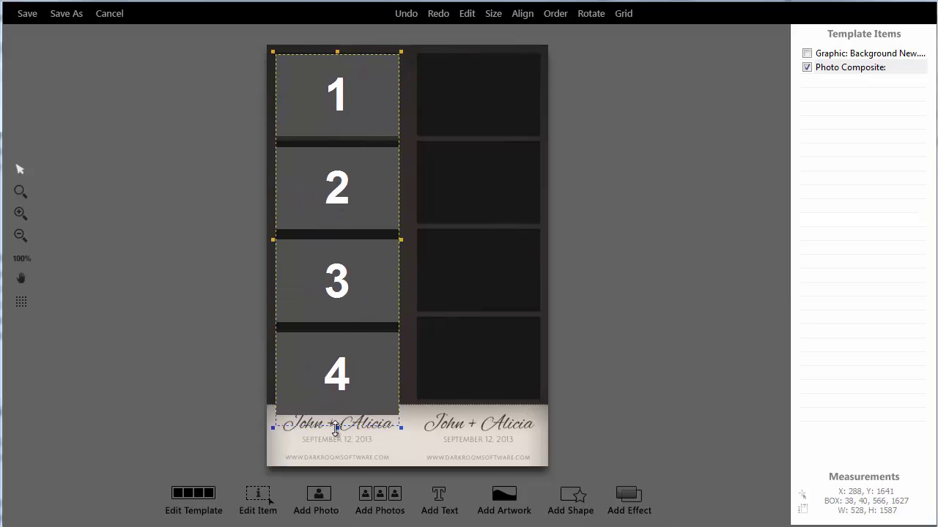
mouse_move(335, 429)
mouse_down()
mouse_move(335, 381)
mouse_move(336, 407)
mouse_up()
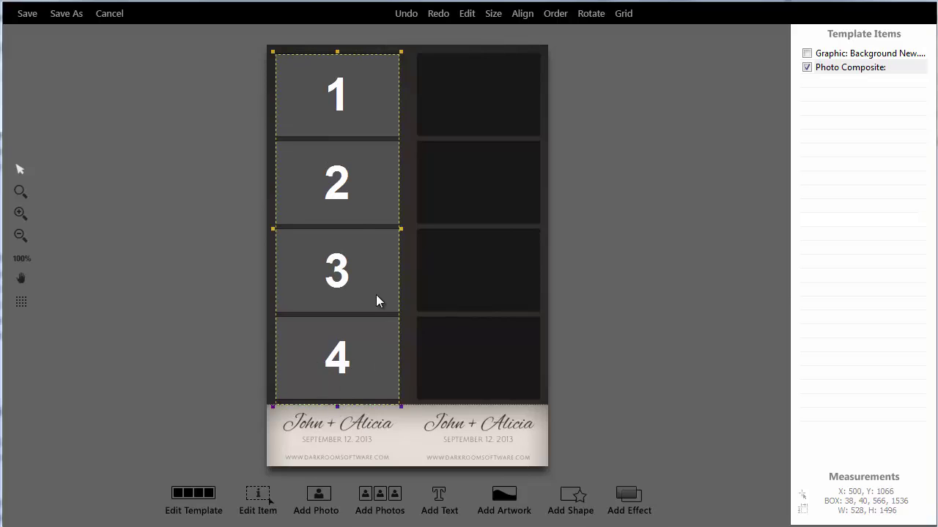
Step: Zoom in to check the edge alignment, then nudge the composite up slightly
click(19, 214)
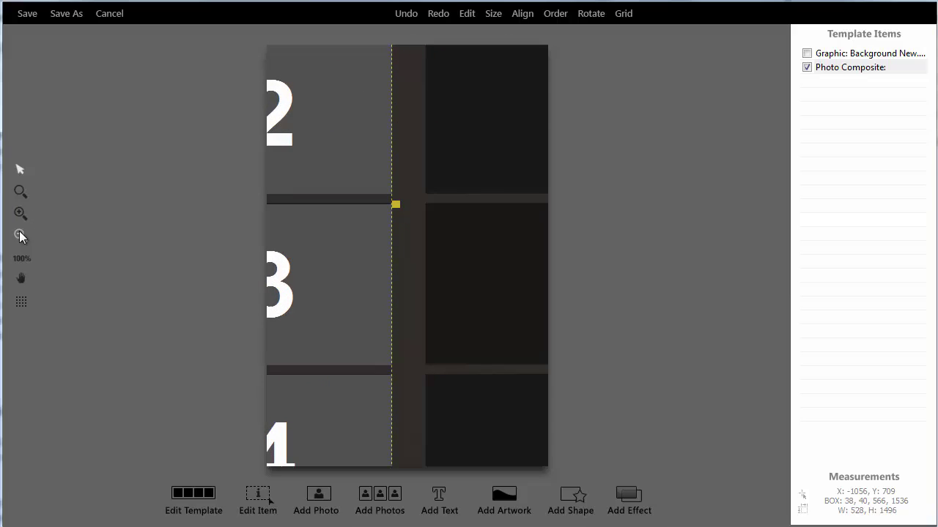
click(20, 260)
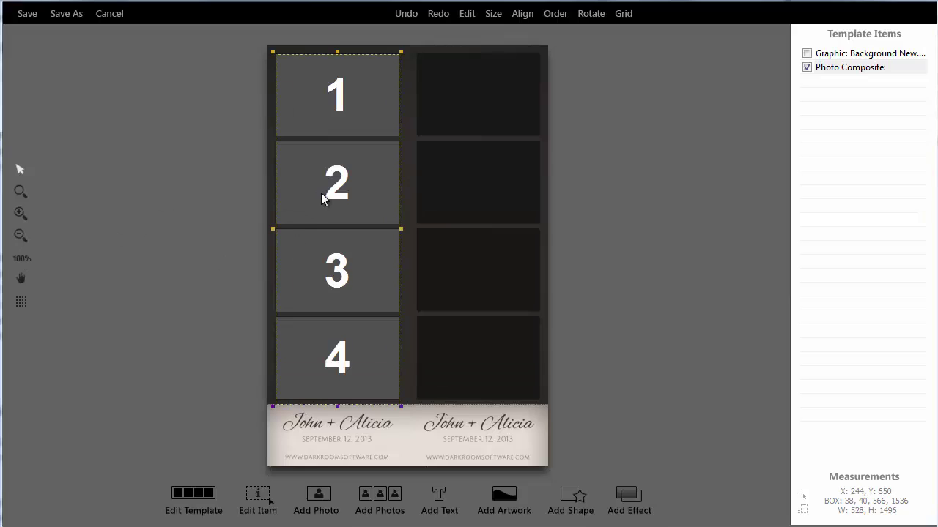
key(Up)
key(Up)
key(Up)
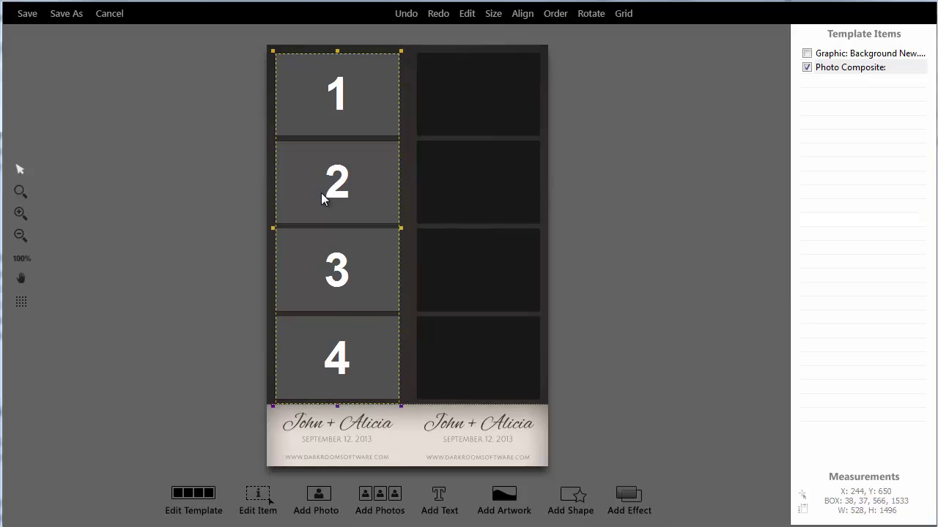
Step: Duplicate the photo composite and move the copy over the right column of frames
click(452, 191)
click(326, 189)
right_click(314, 181)
click(372, 316)
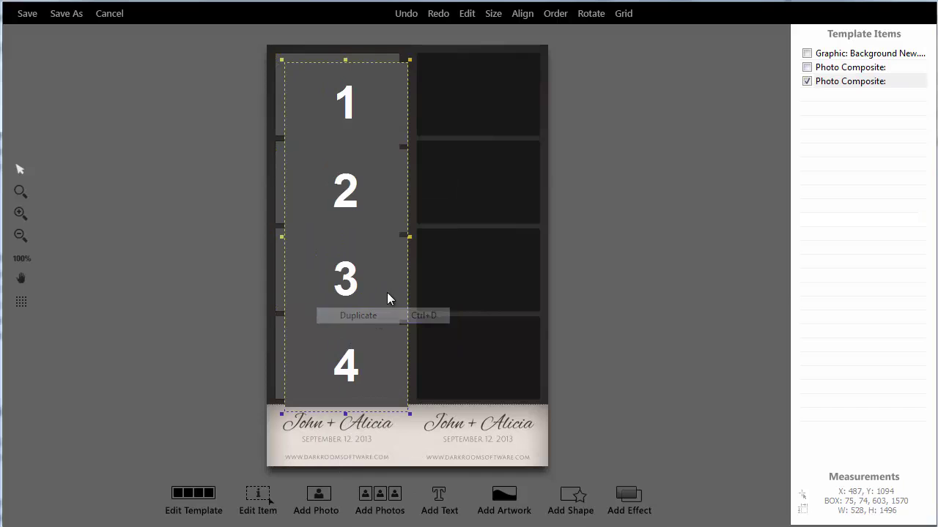
drag(314, 200, 446, 191)
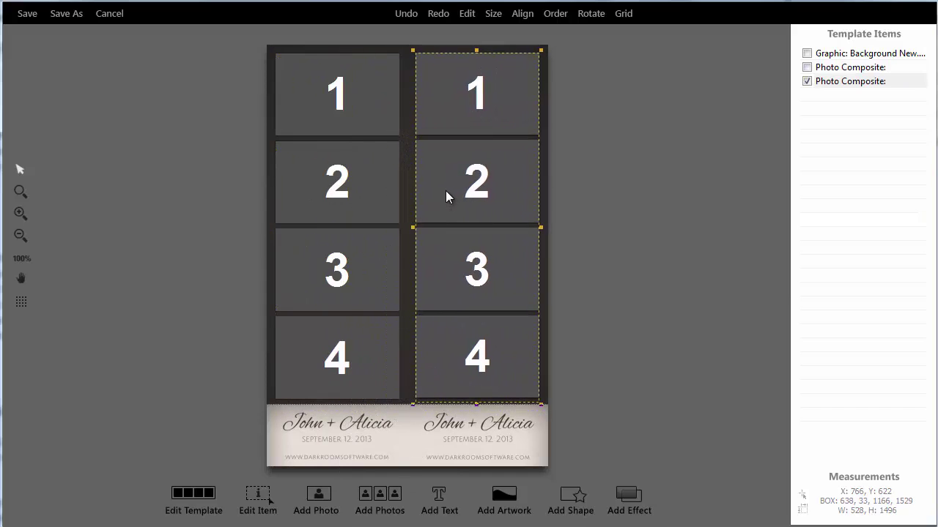
Step: Align the tops of the two composites, then select the background graphic
click(359, 120)
shift+click(432, 116)
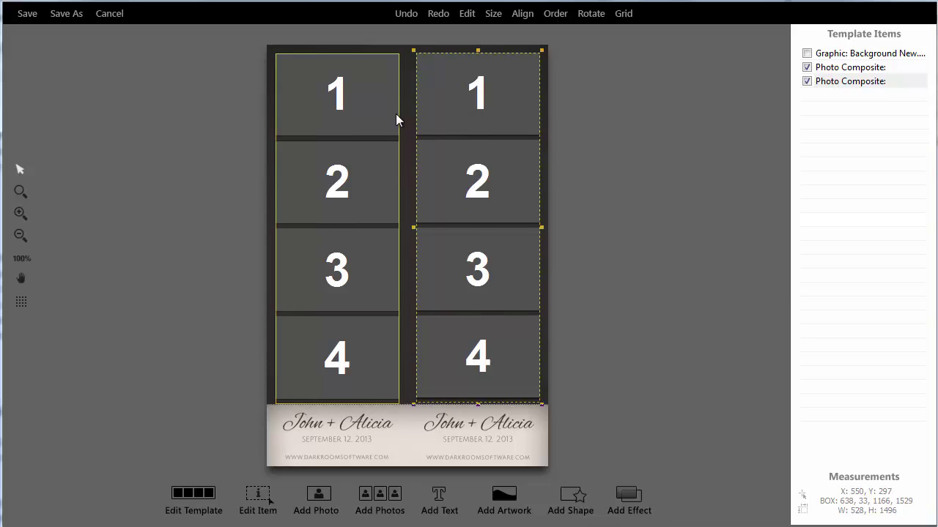
click(525, 18)
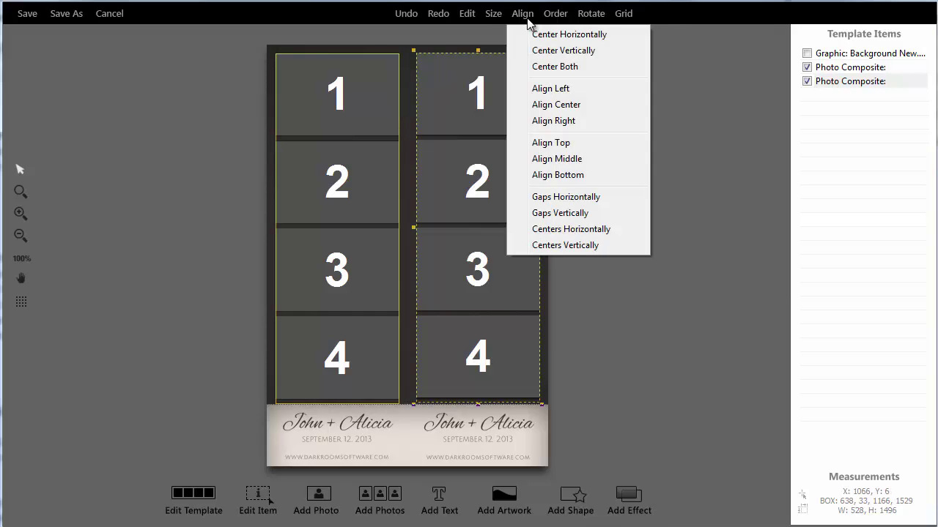
click(545, 143)
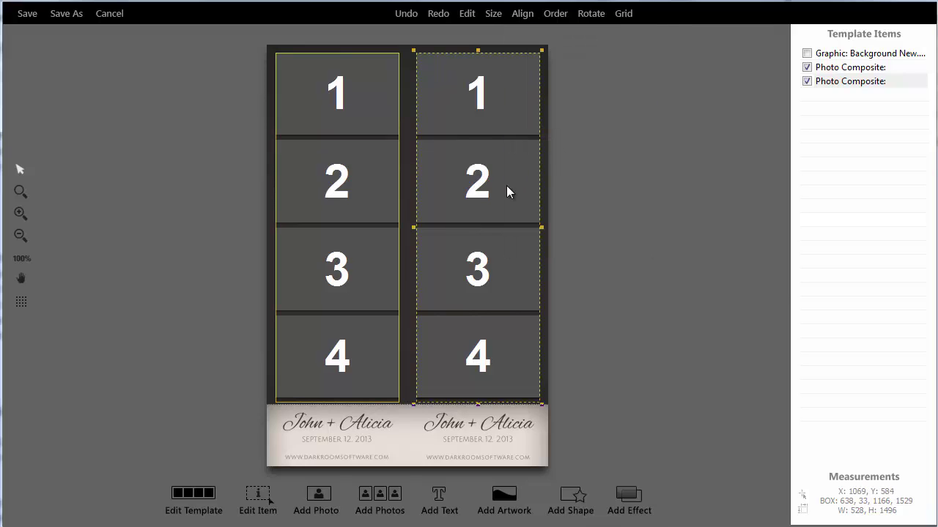
click(403, 262)
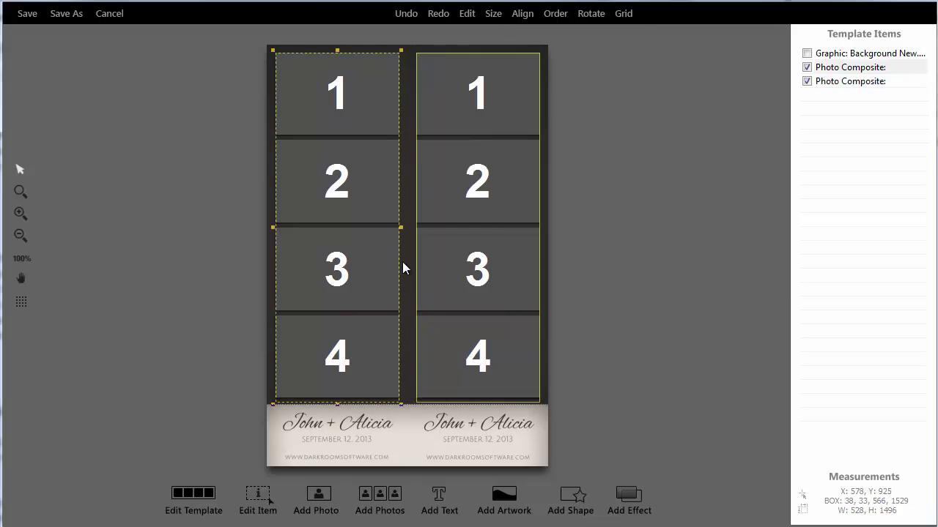
click(409, 432)
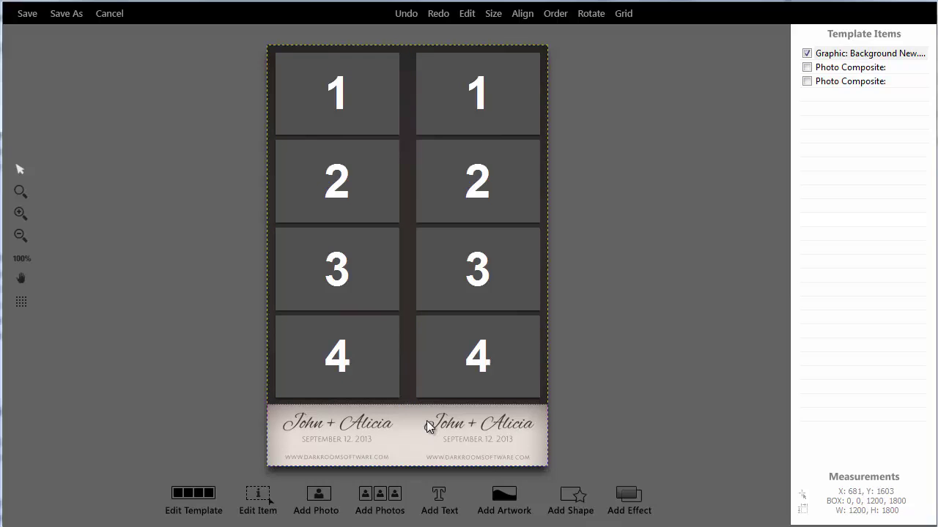
Step: Add overlay 4x6.png as artwork layered over the whole template
click(504, 501)
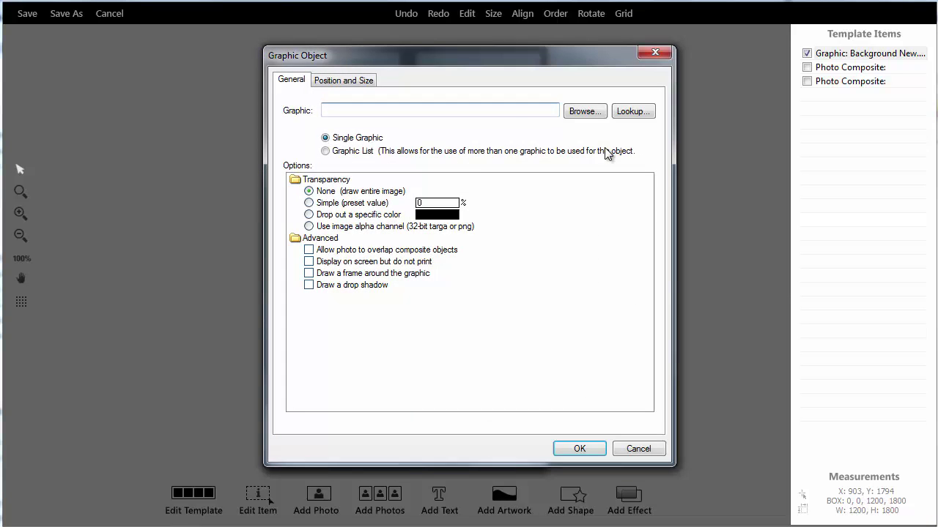
click(582, 111)
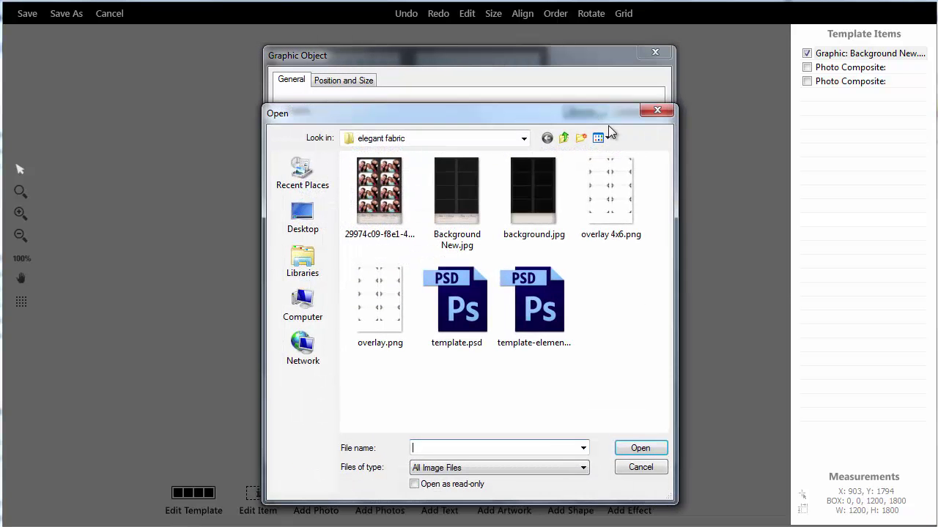
click(597, 214)
click(642, 447)
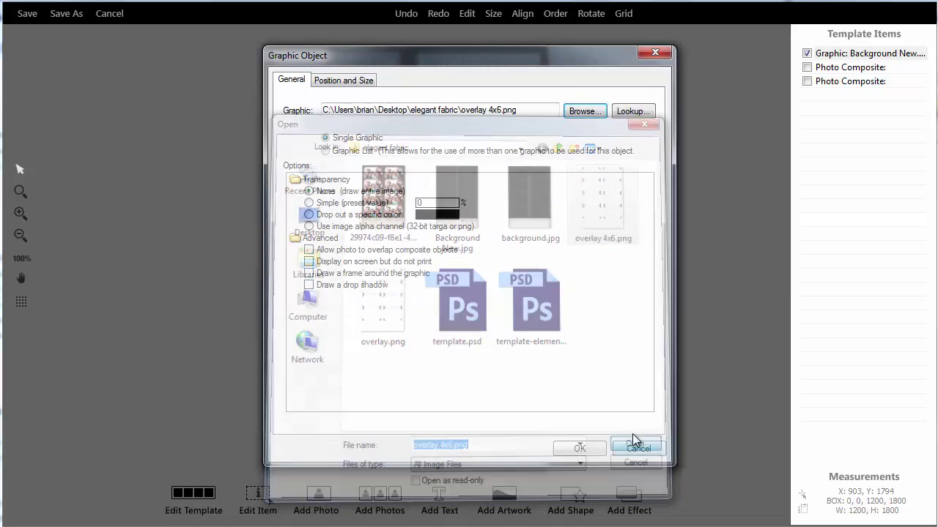
click(579, 448)
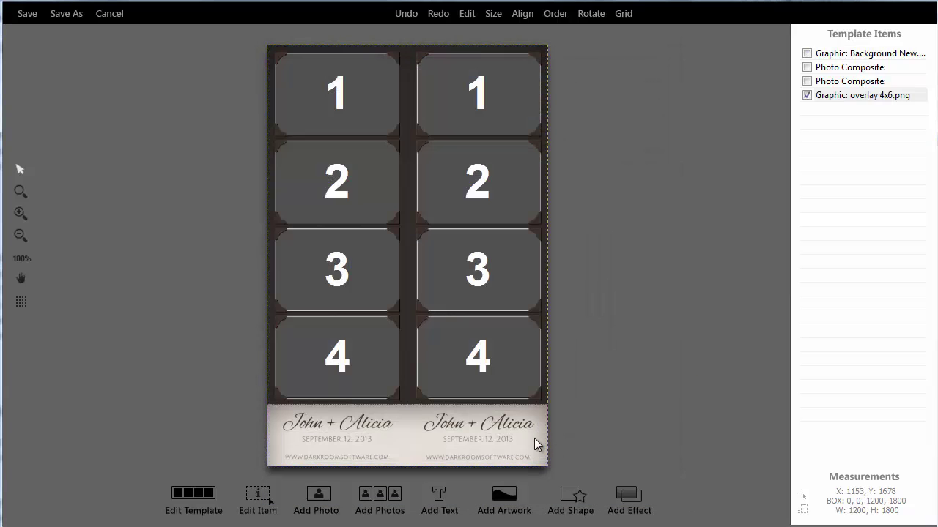